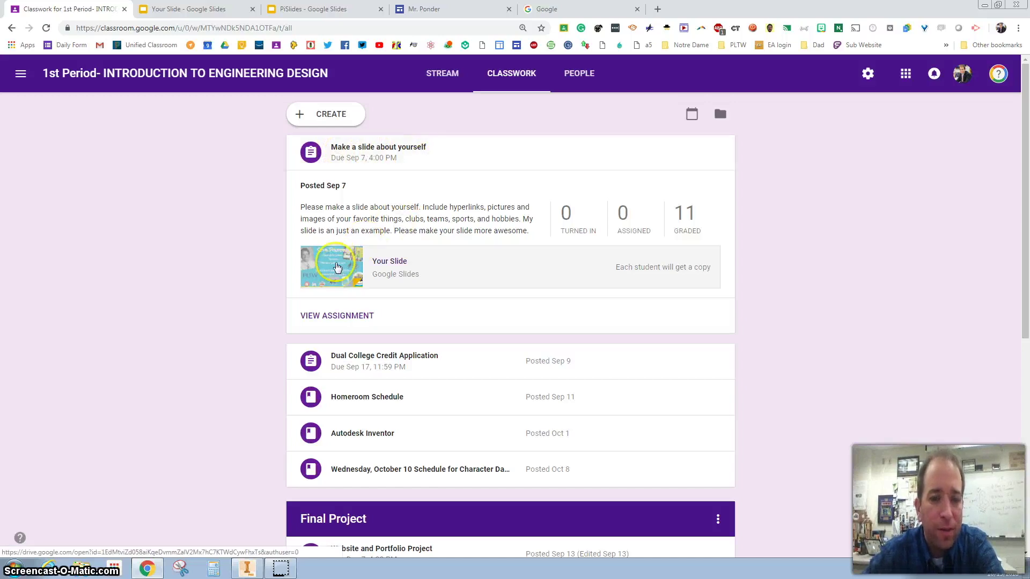
# - View the example about-me slide, then bring up the Mr. Ponder Google Site in its editor
pyautogui.click(213, 10)
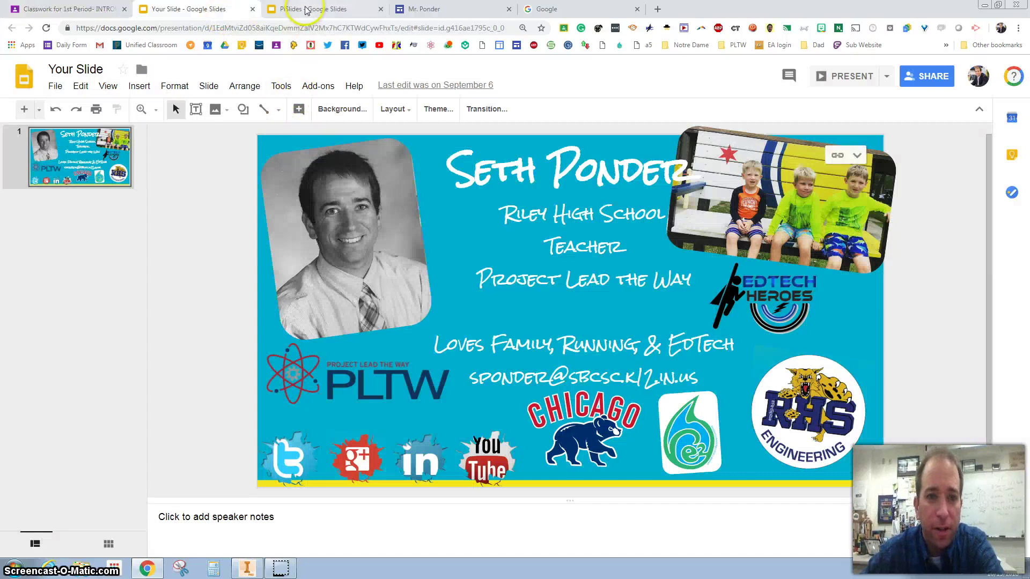
pyautogui.click(465, 9)
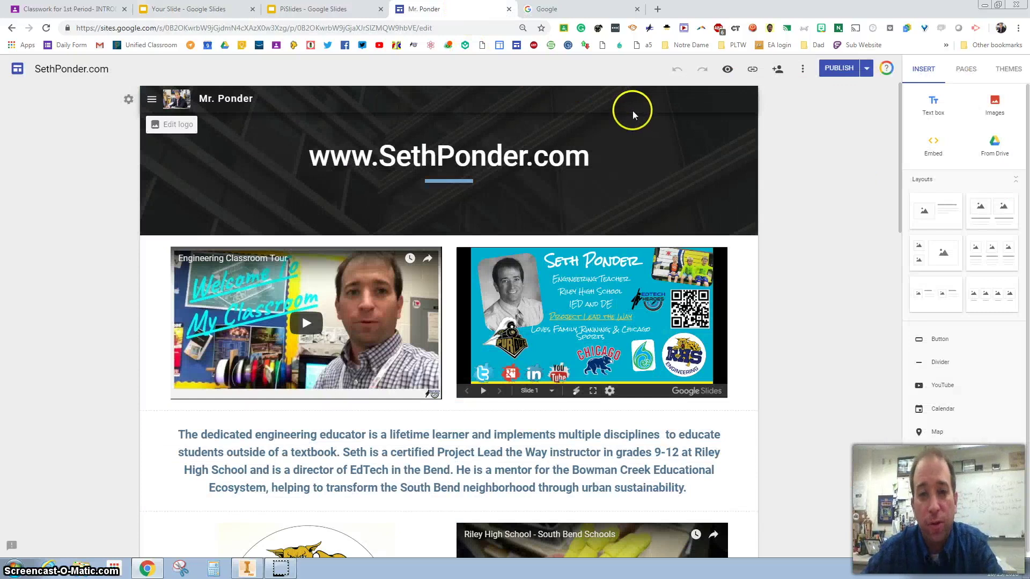
# - Search Google for 'qr code generator' and open the qr-code-generator.com result
pyautogui.click(583, 9)
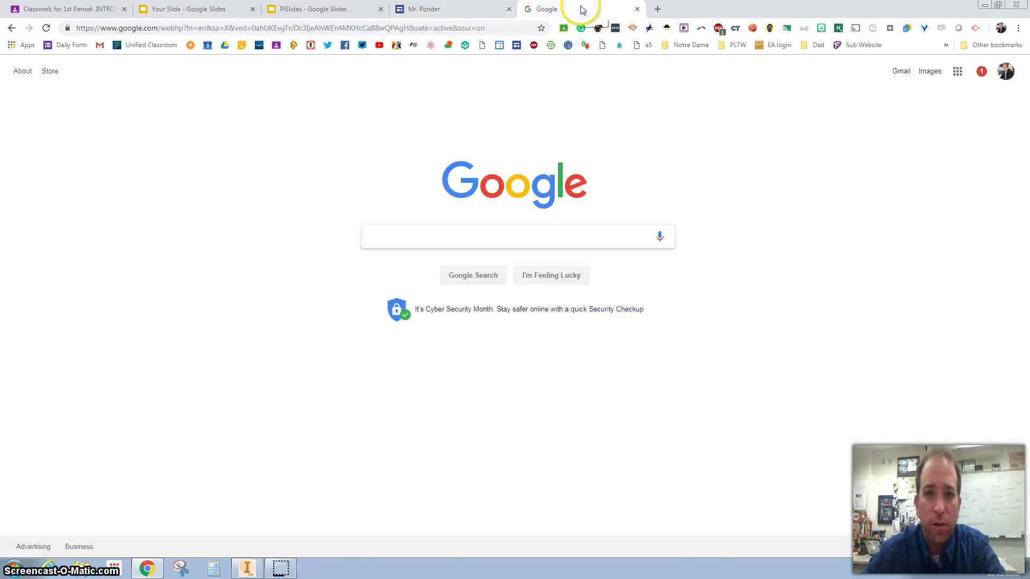
pyautogui.write('q')
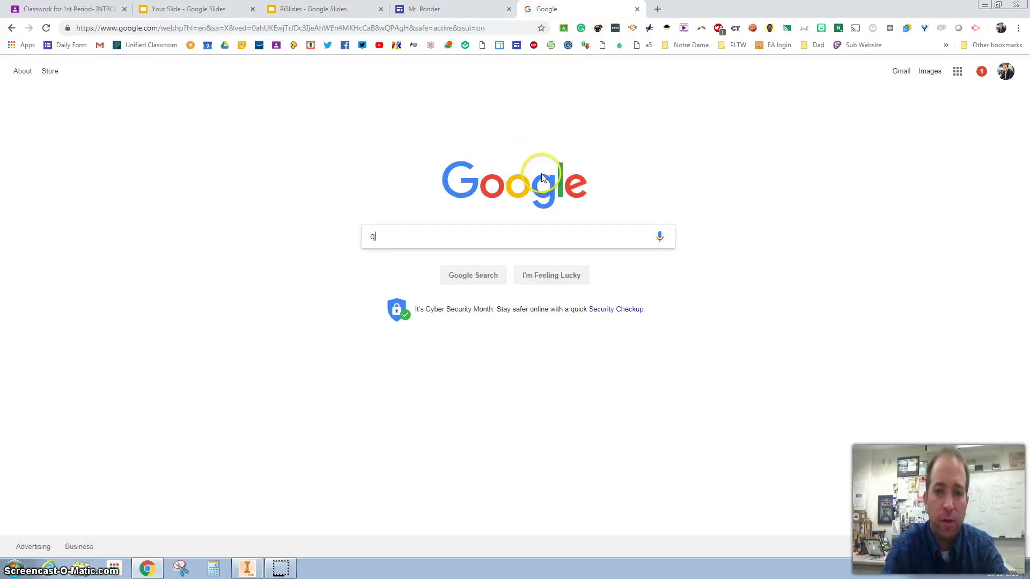
pyautogui.write('r cor')
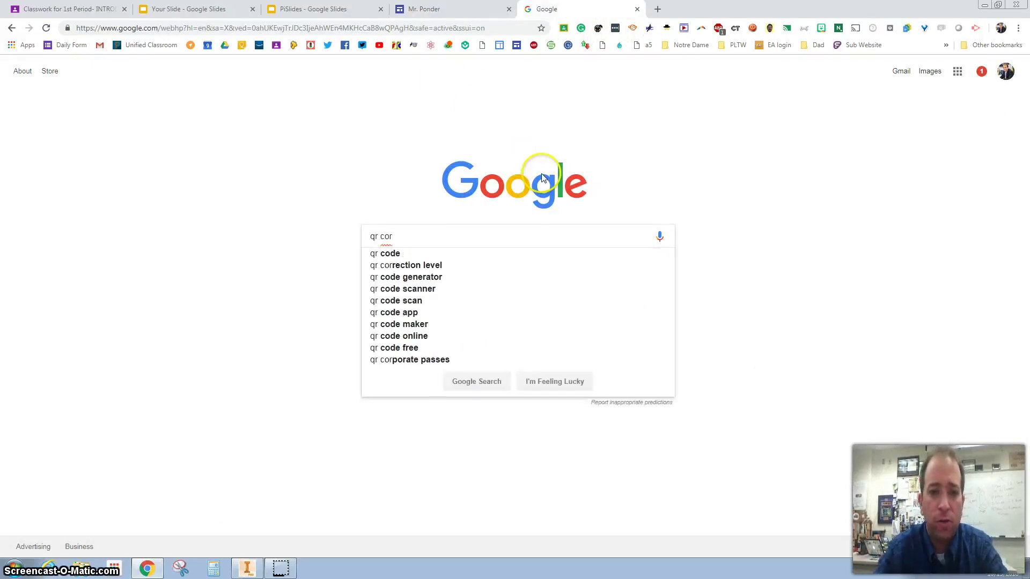
pyautogui.press('BackSpace')
pyautogui.write('de generator')
pyautogui.press('Down')
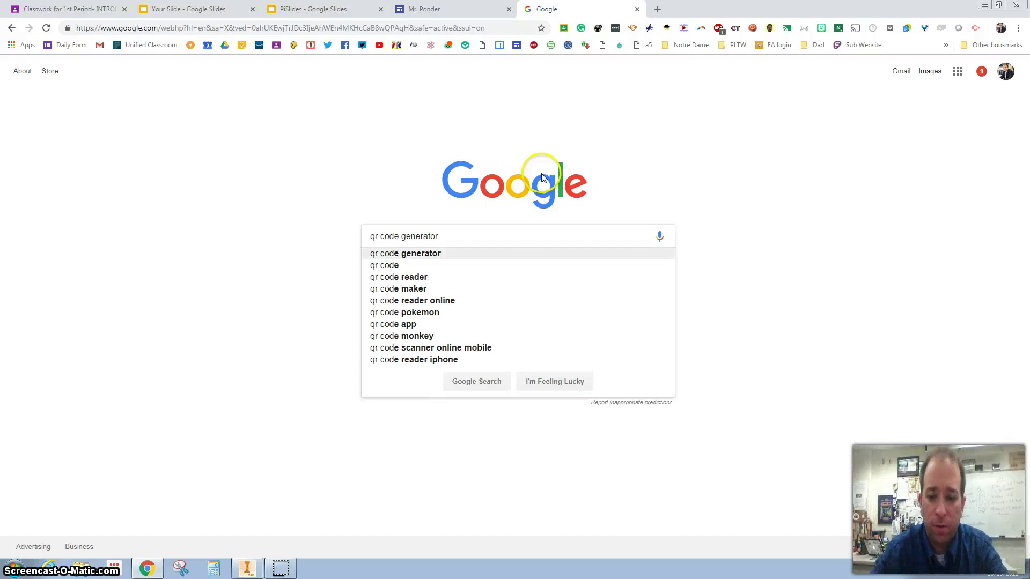
pyautogui.press('Return')
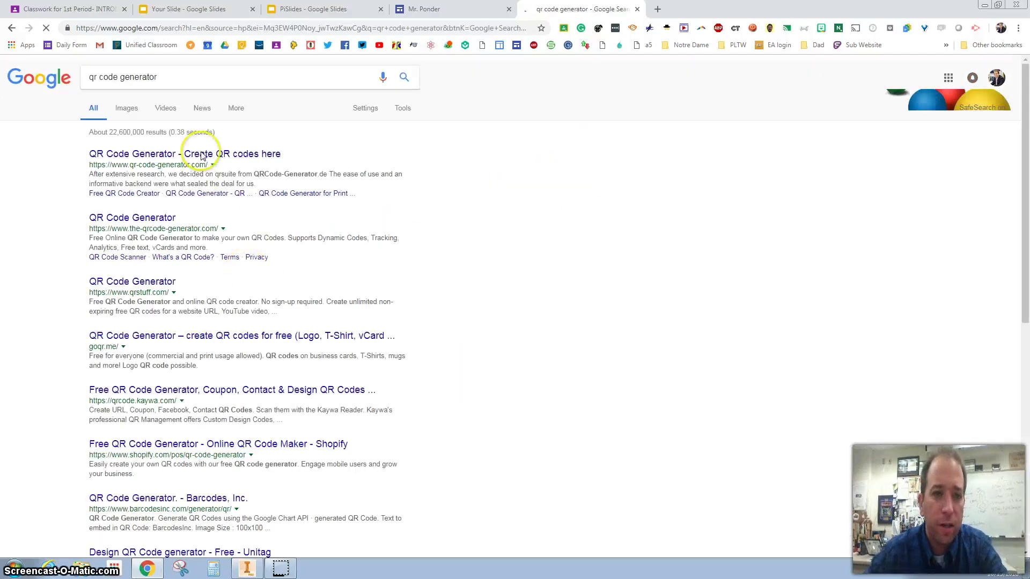
pyautogui.click(203, 156)
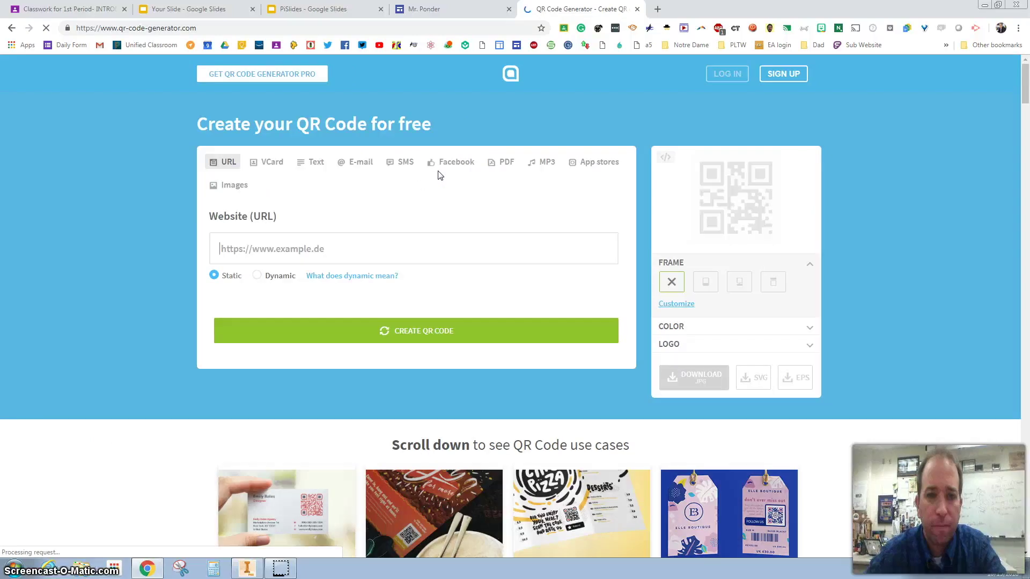
pyautogui.click(329, 6)
# - Publish the Mr. Ponder Google Site and copy its published site link
pyautogui.click(420, 9)
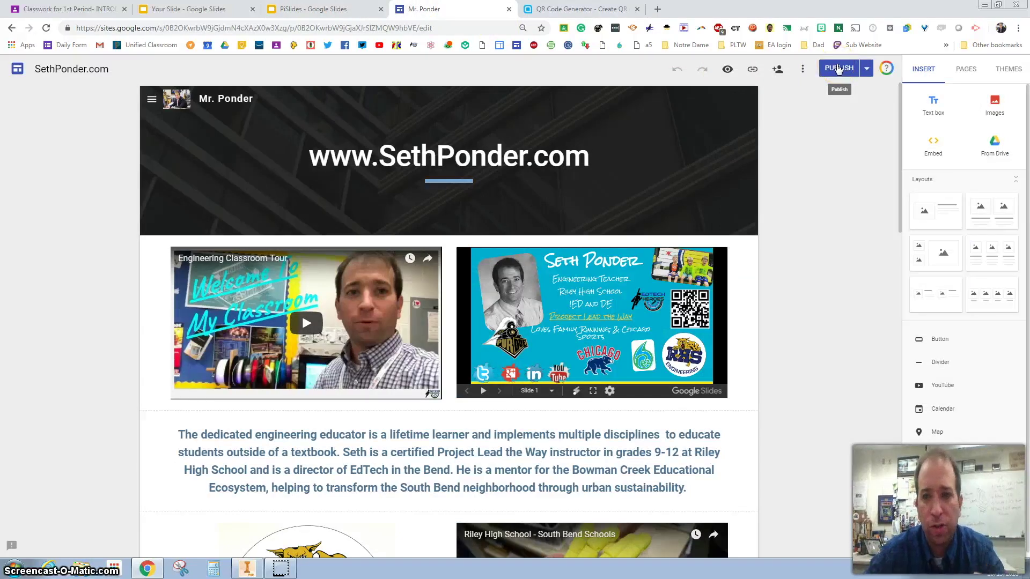
pyautogui.click(833, 71)
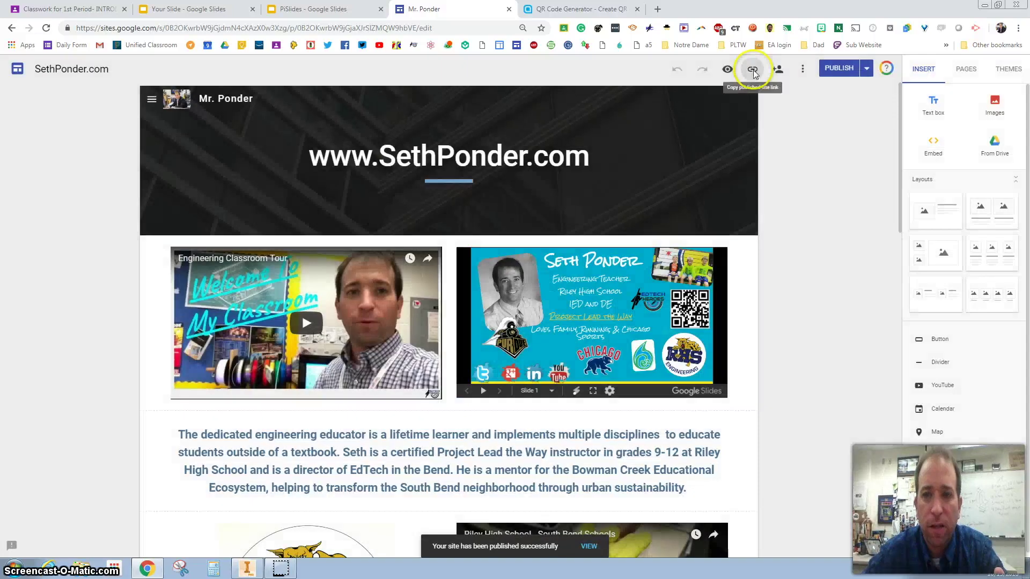
pyautogui.click(752, 70)
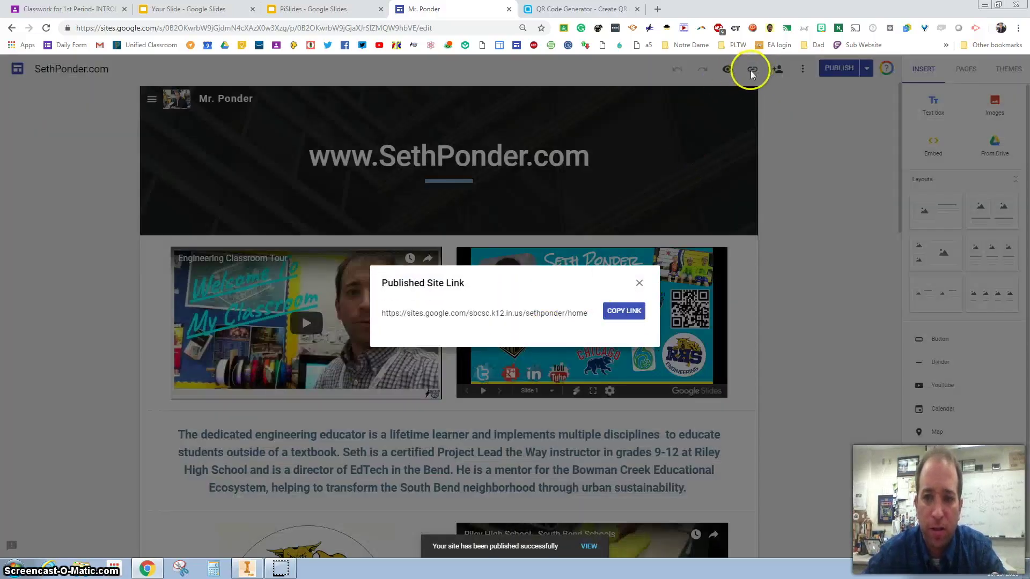
pyautogui.click(633, 312)
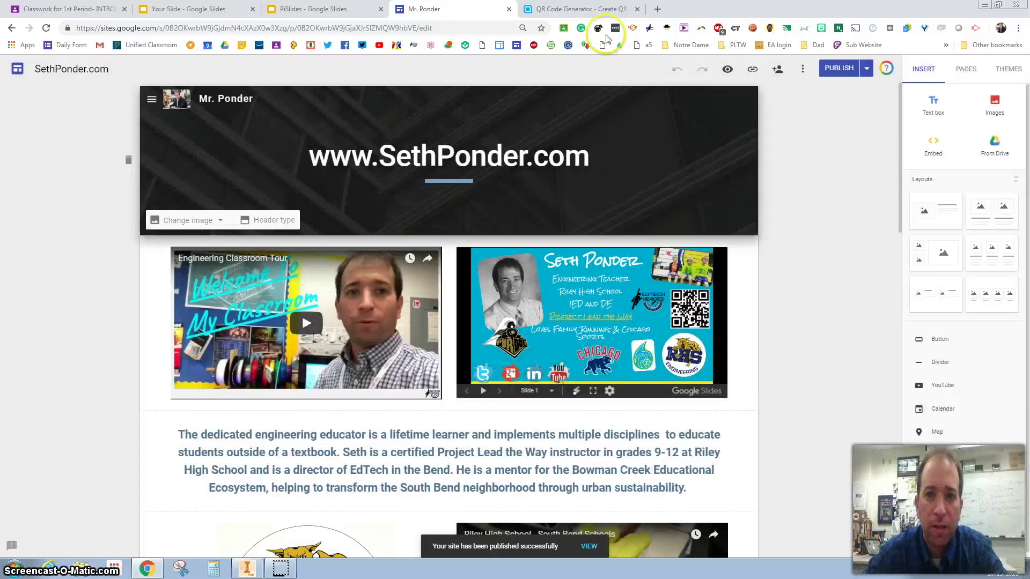
pyautogui.click(602, 10)
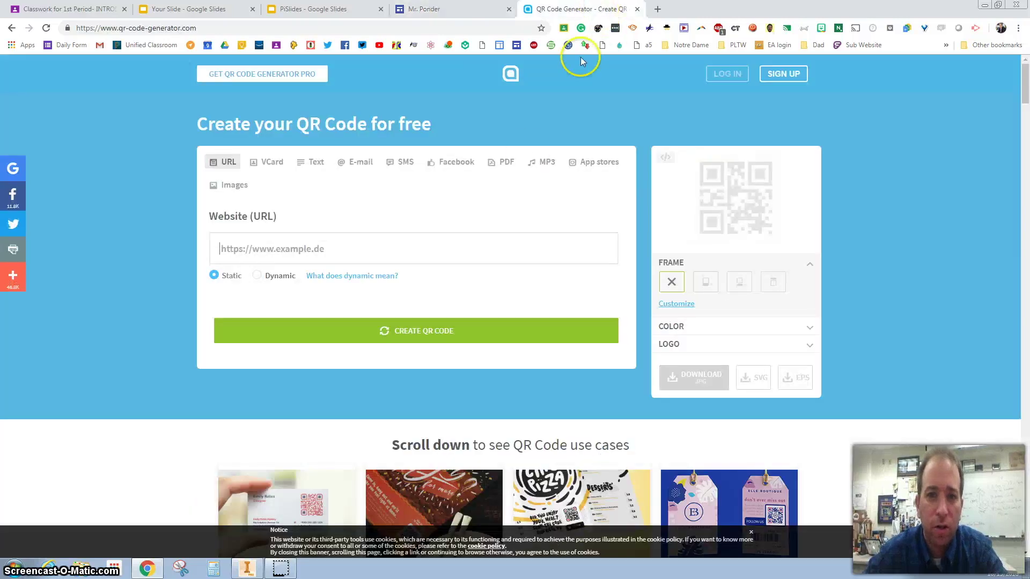
# - Paste the published site link into the Website (URL) field and create its QR code
pyautogui.click(290, 248)
pyautogui.rightClick(293, 253)
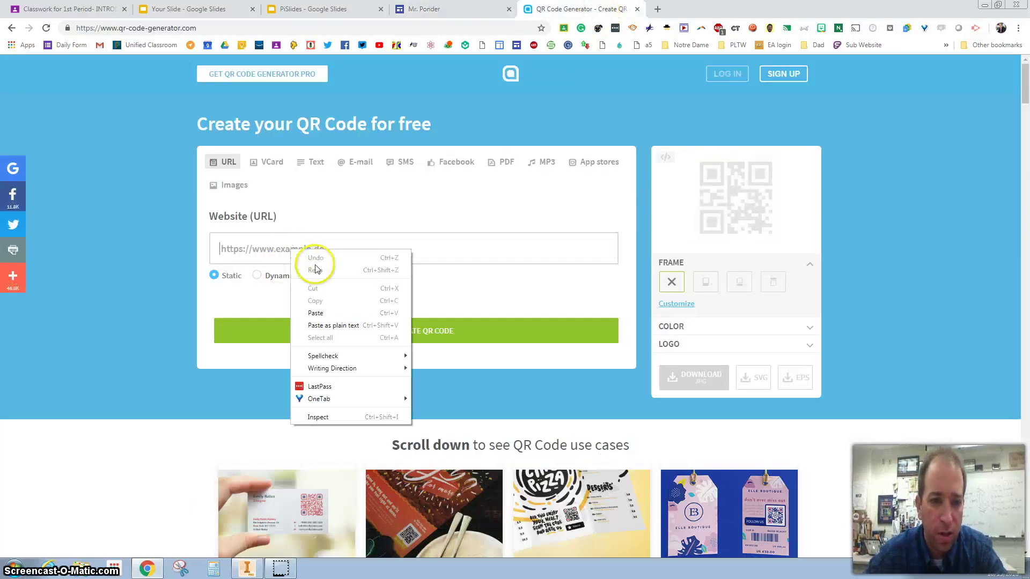
pyautogui.click(324, 313)
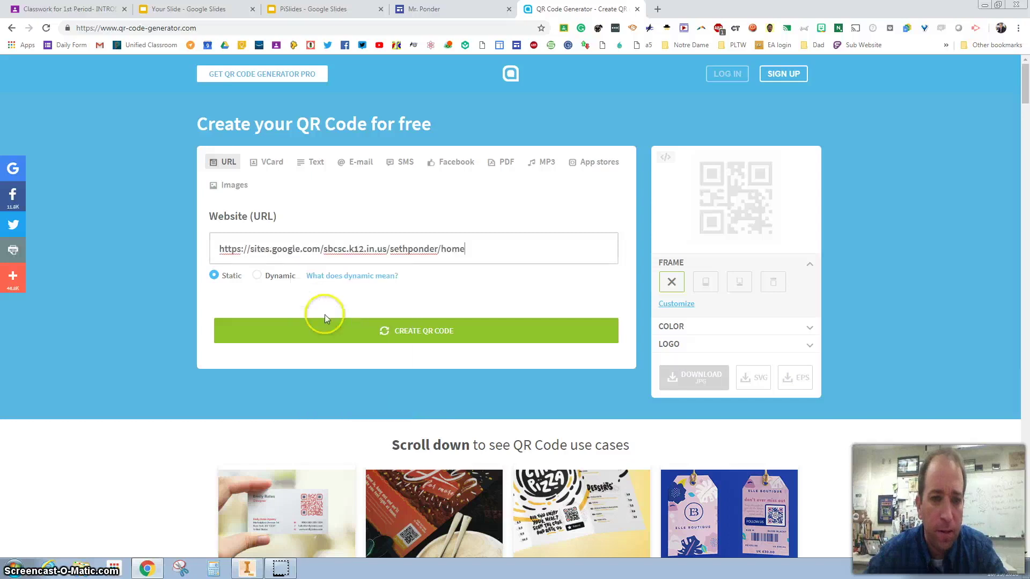
pyautogui.click(394, 330)
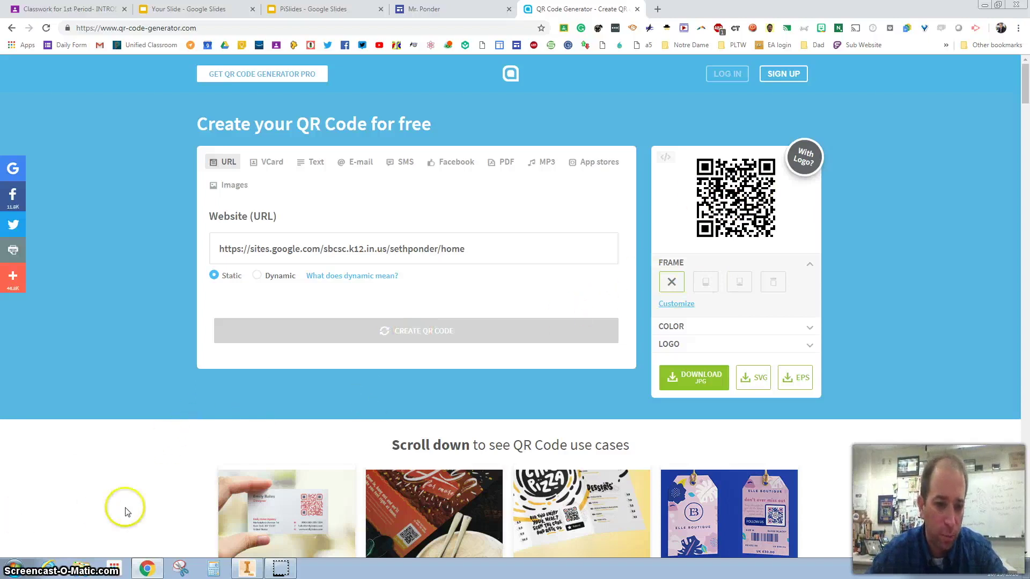
pyautogui.click(28, 569)
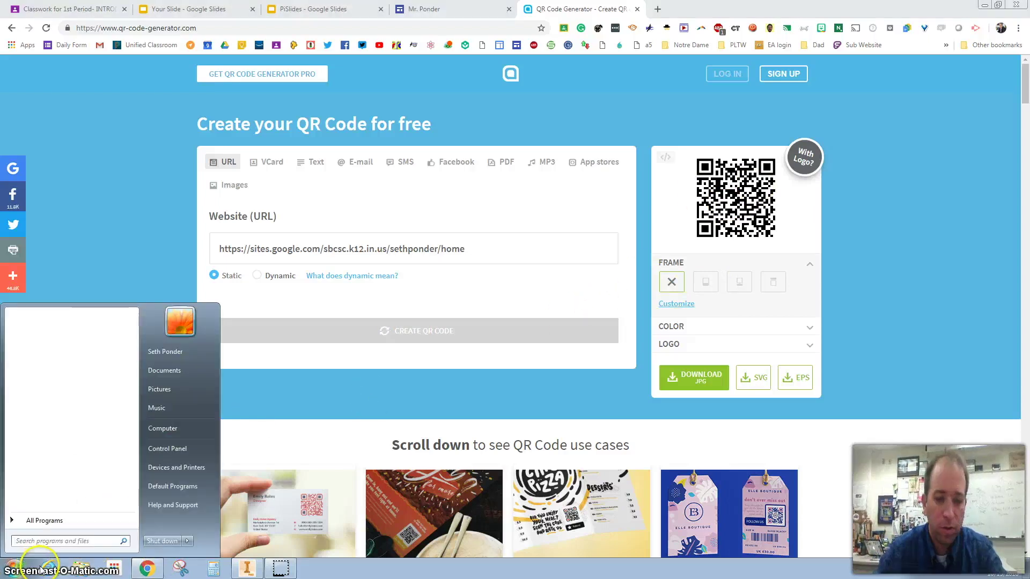
# - Capture the generated QR code as a snip with Snipping Tool
pyautogui.write('snipp')
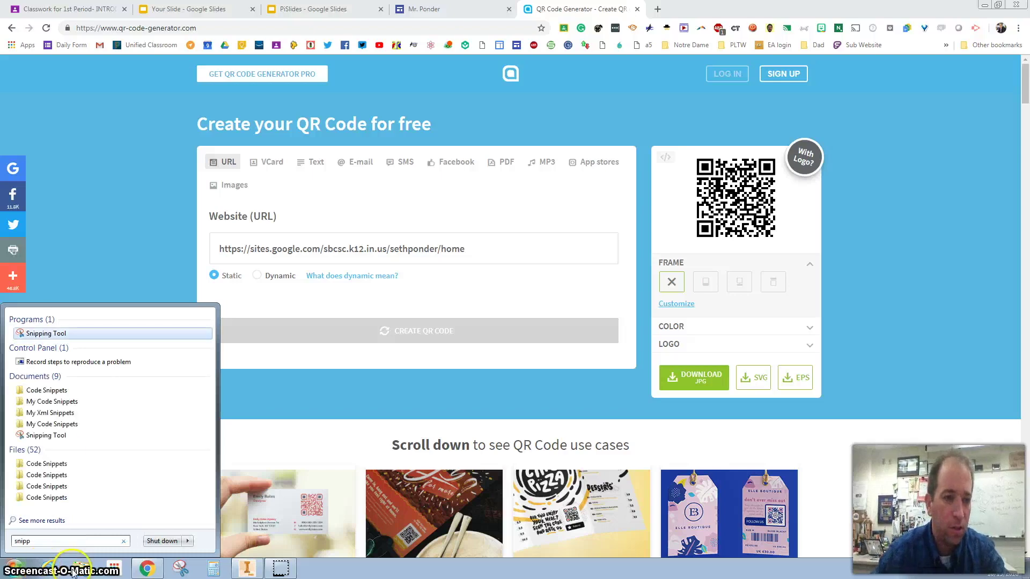
pyautogui.click(50, 334)
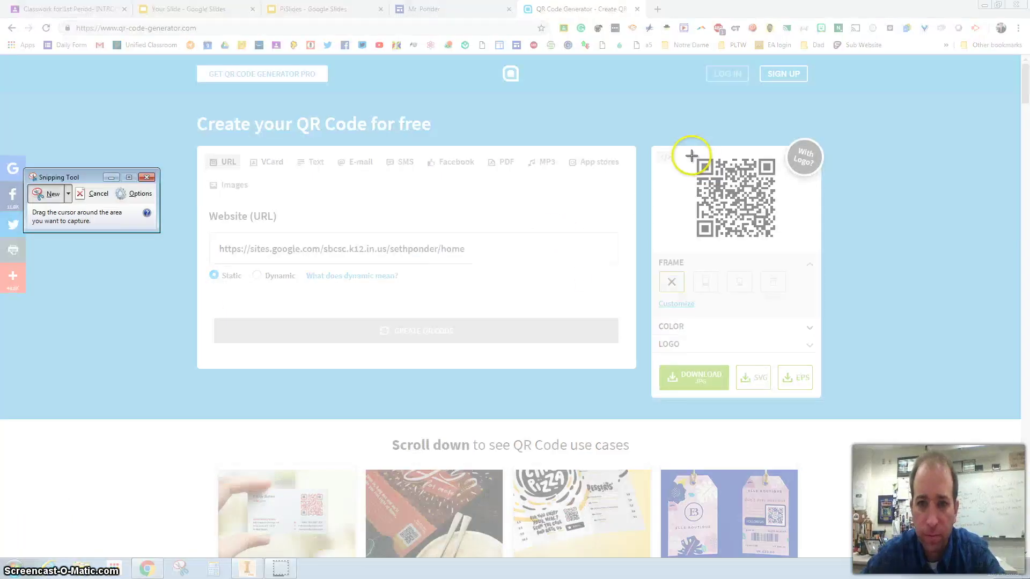
pyautogui.moveTo(692, 155); pyautogui.dragTo(780, 242)
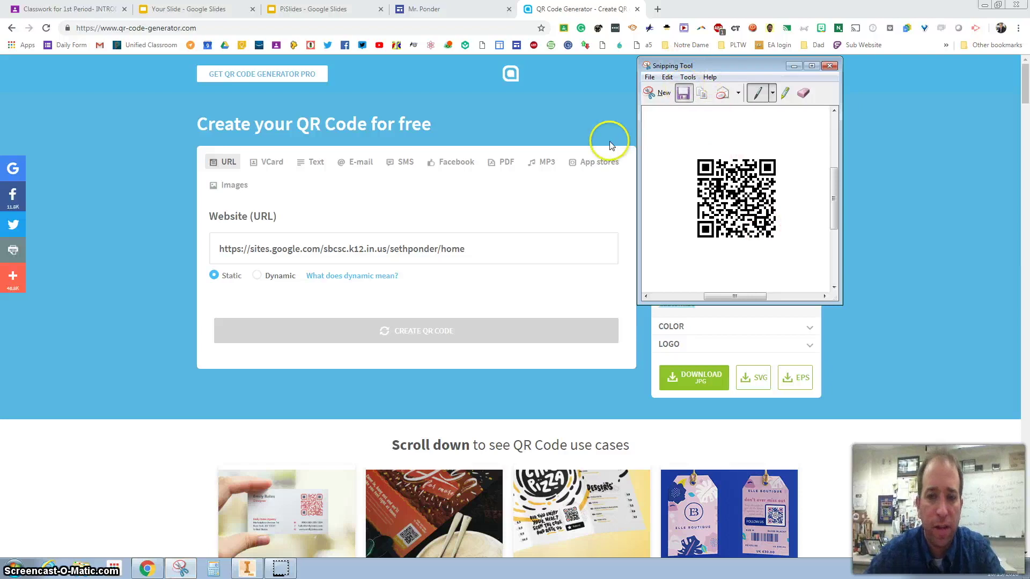
# - Save the QR code snip to the Desktop as the JPG 'website'
pyautogui.hotkey('ctrl', 's')
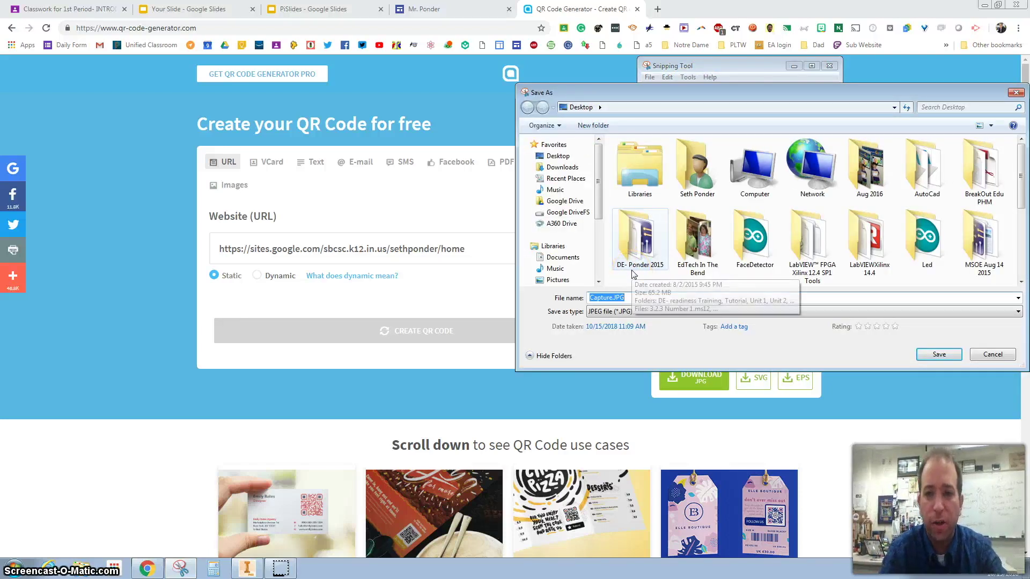
pyautogui.write('website')
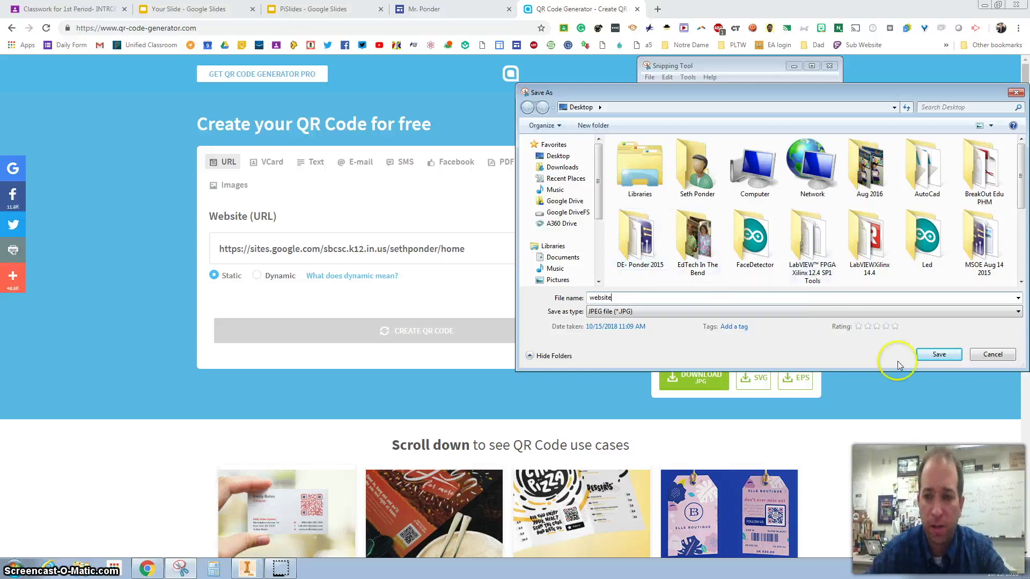
pyautogui.click(957, 355)
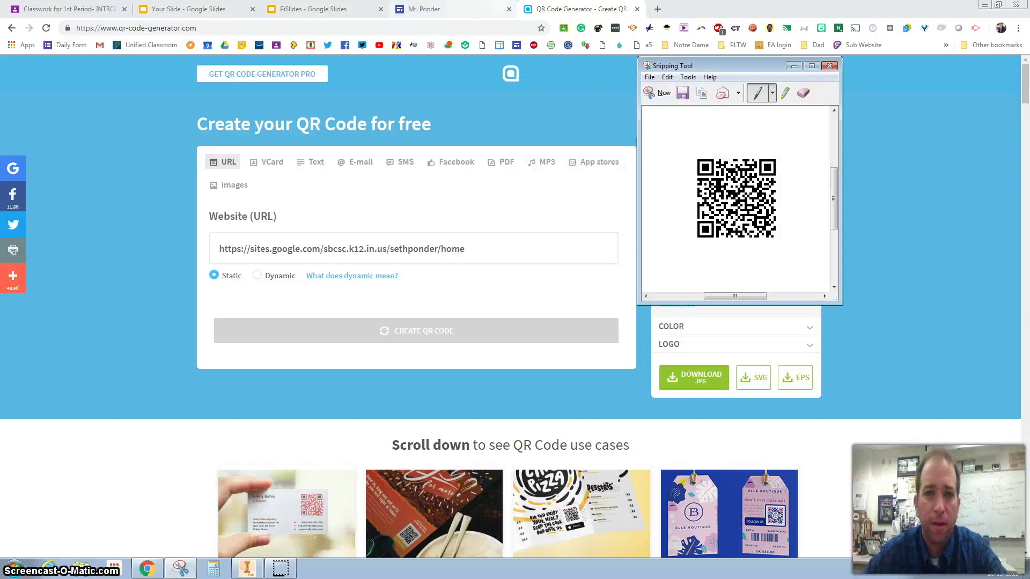
pyautogui.click(174, 9)
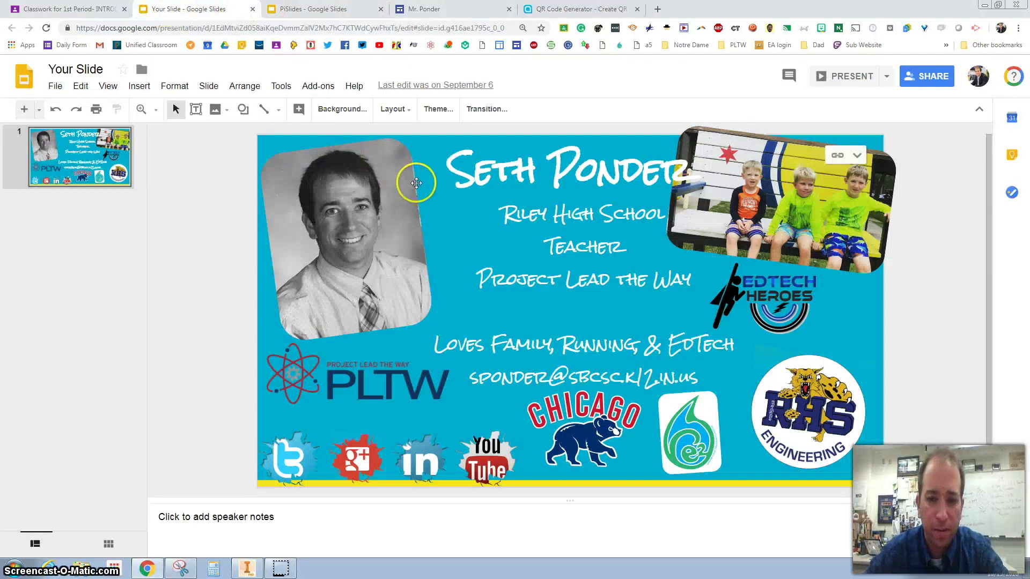
# - Insert website.JPG from the Desktop onto the slide and move it beside the portrait photo
pyautogui.click(139, 87)
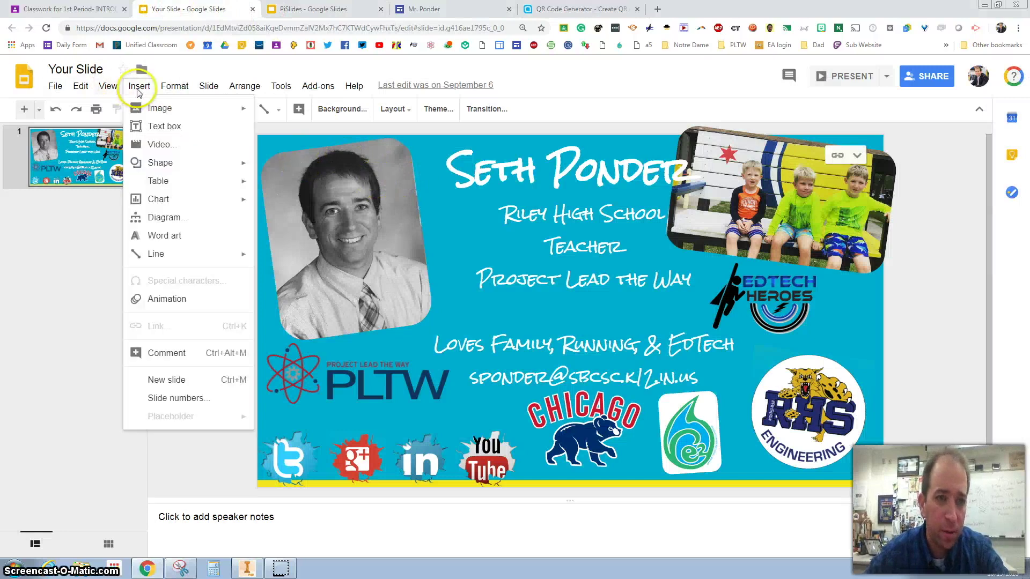
pyautogui.moveTo(159, 113)
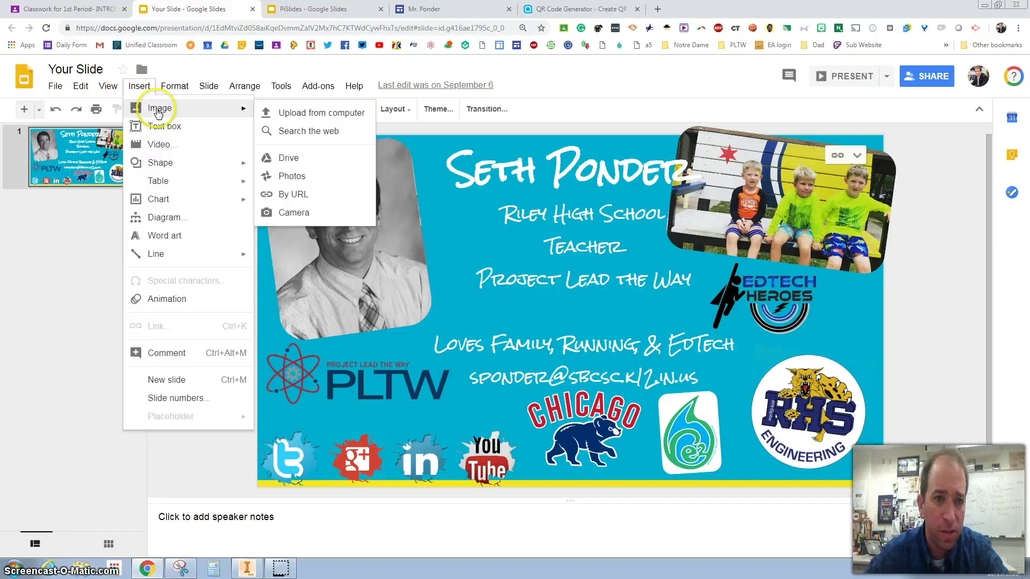
pyautogui.click(285, 112)
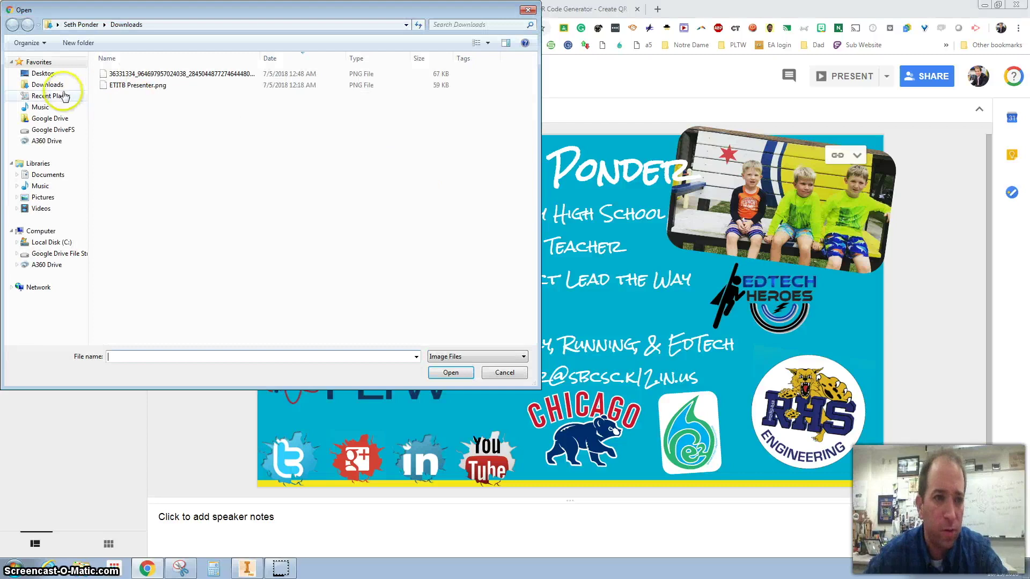
pyautogui.click(43, 74)
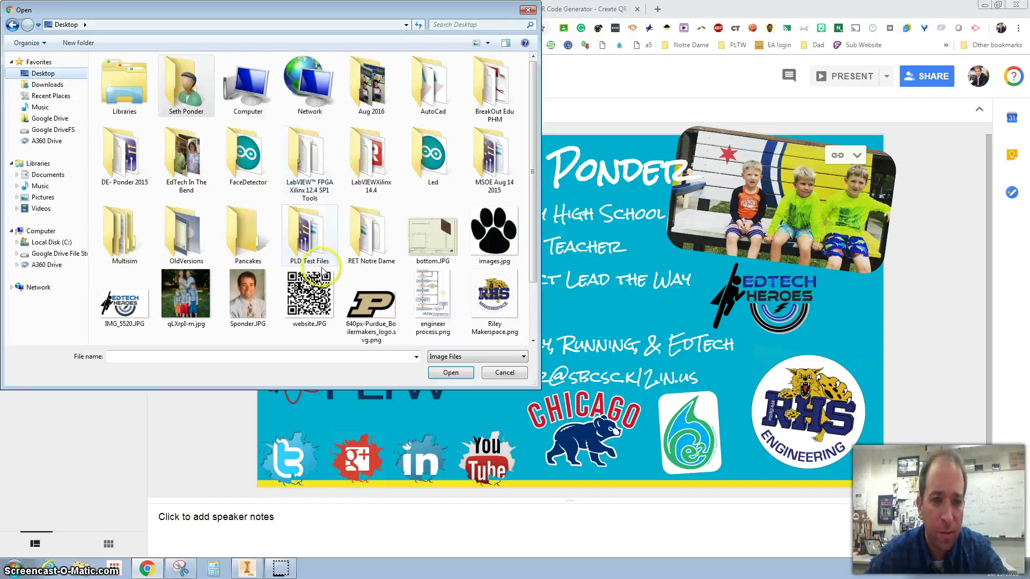
pyautogui.doubleClick(316, 293)
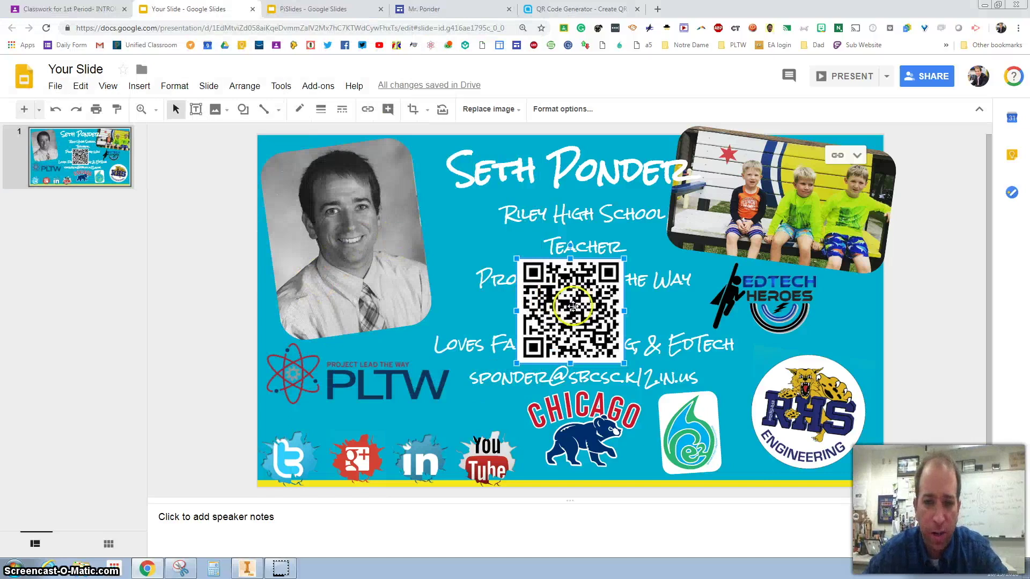
pyautogui.moveTo(573, 306); pyautogui.dragTo(430, 297)
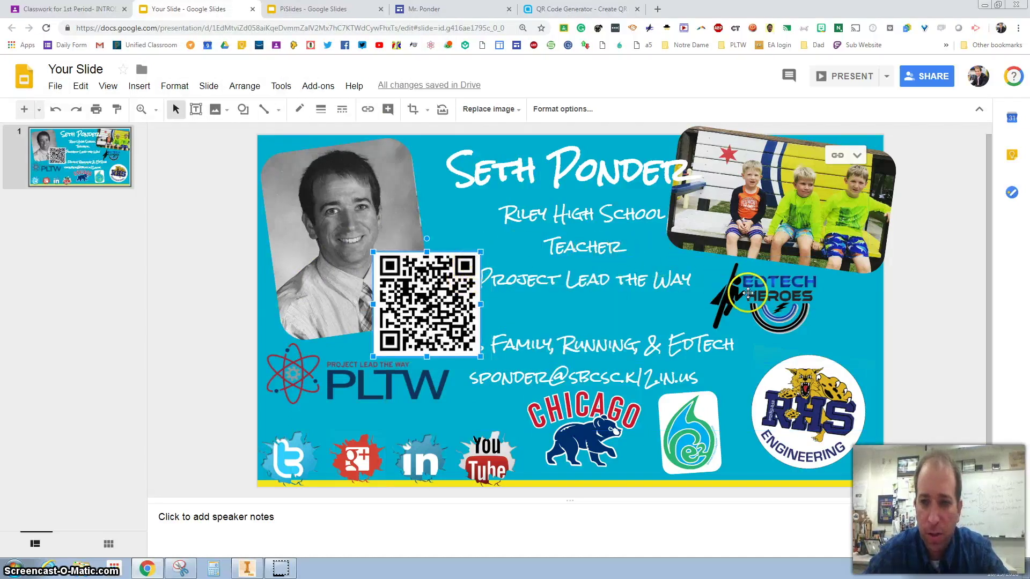
# - Shrink the EdTech Heroes logo and shift it toward the lower right
pyautogui.click(746, 293)
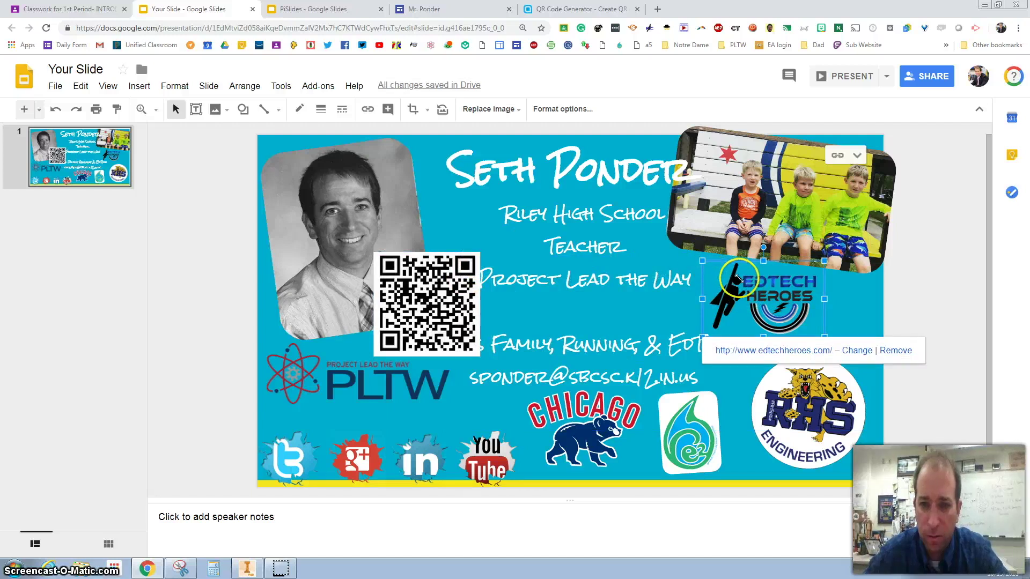
pyautogui.moveTo(702, 261); pyautogui.dragTo(745, 287)
pyautogui.moveTo(824, 313); pyautogui.dragTo(876, 324)
pyautogui.click(616, 281)
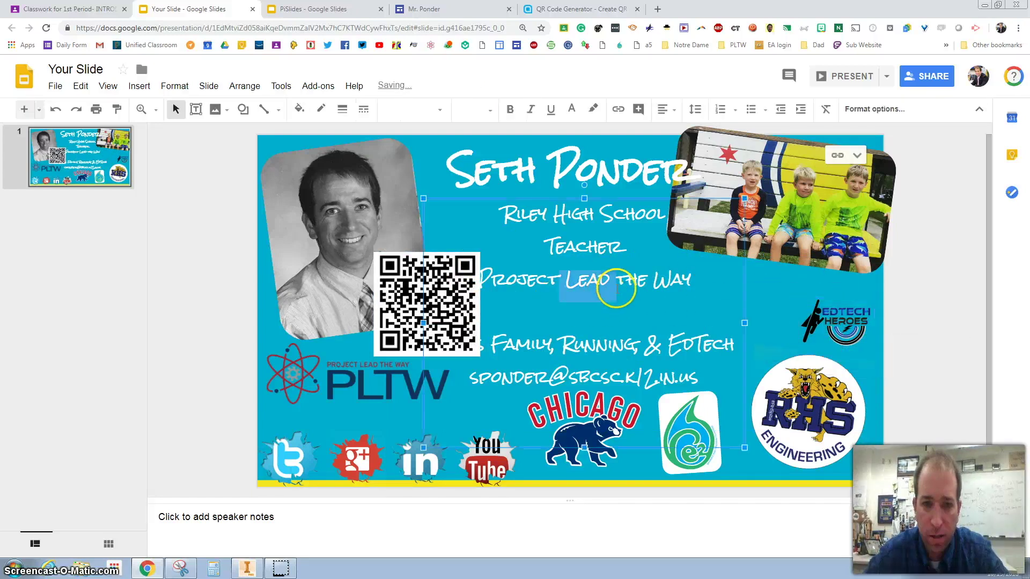
# - Move the QR code under the three boys' photo and make it smaller
pyautogui.moveTo(409, 281); pyautogui.dragTo(672, 276)
pyautogui.moveTo(743, 246); pyautogui.dragTo(754, 293)
pyautogui.click(693, 303)
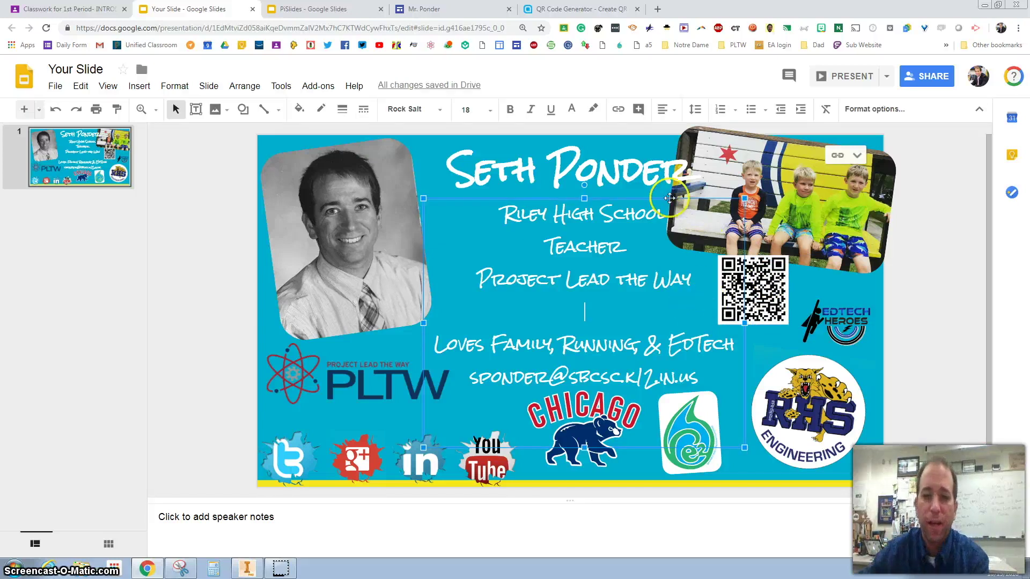
pyautogui.click(219, 247)
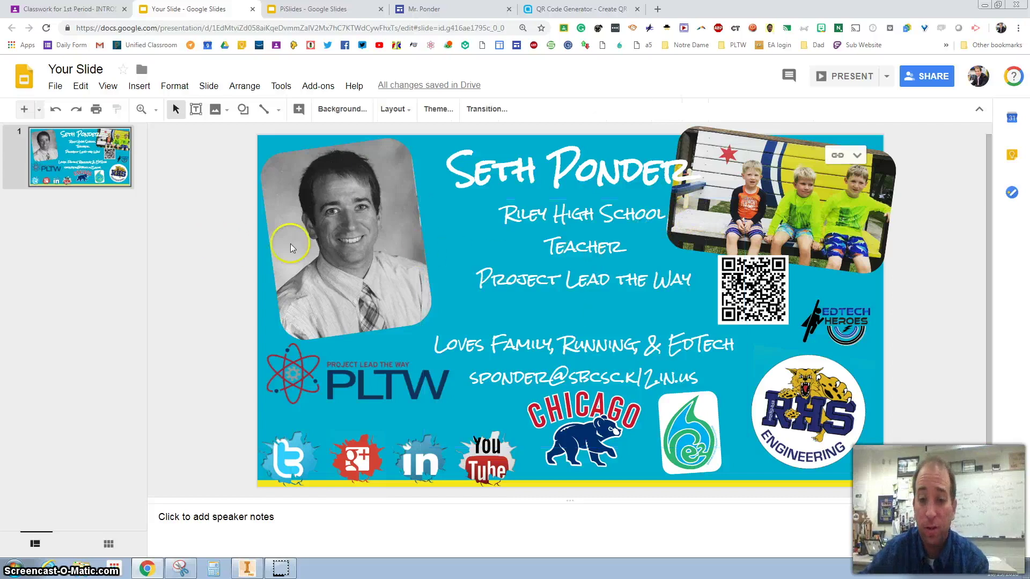
# - Preview the Mr. Ponder site as visitors see it, then go back to the about-me slide and the Classwork page
pyautogui.click(444, 12)
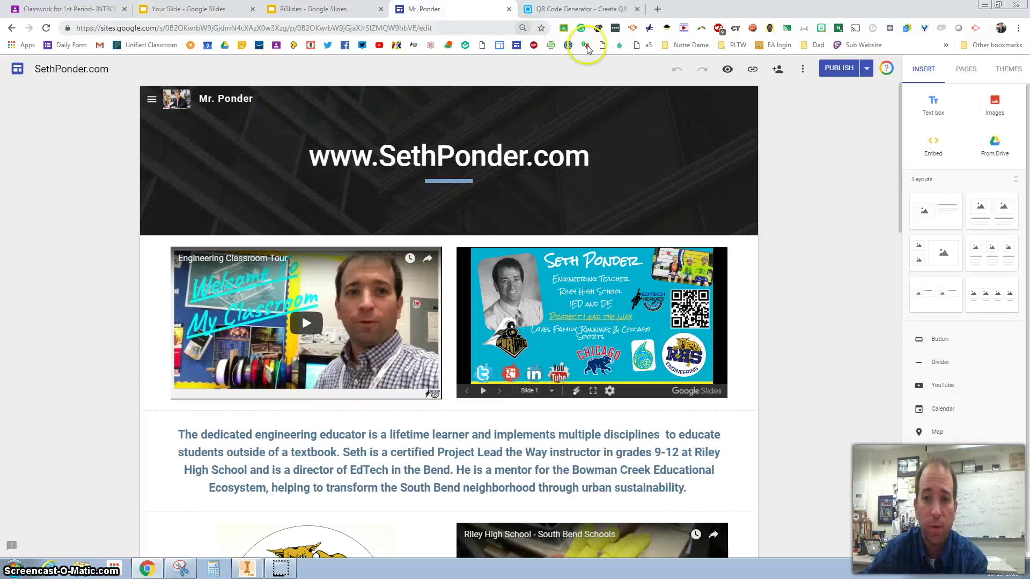
pyautogui.click(728, 70)
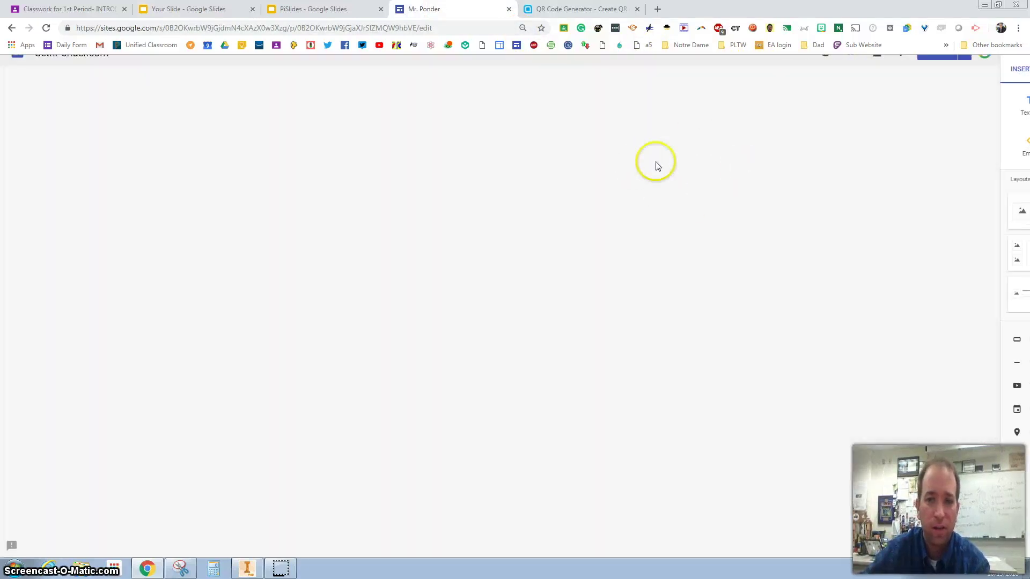
pyautogui.click(322, 7)
pyautogui.click(203, 9)
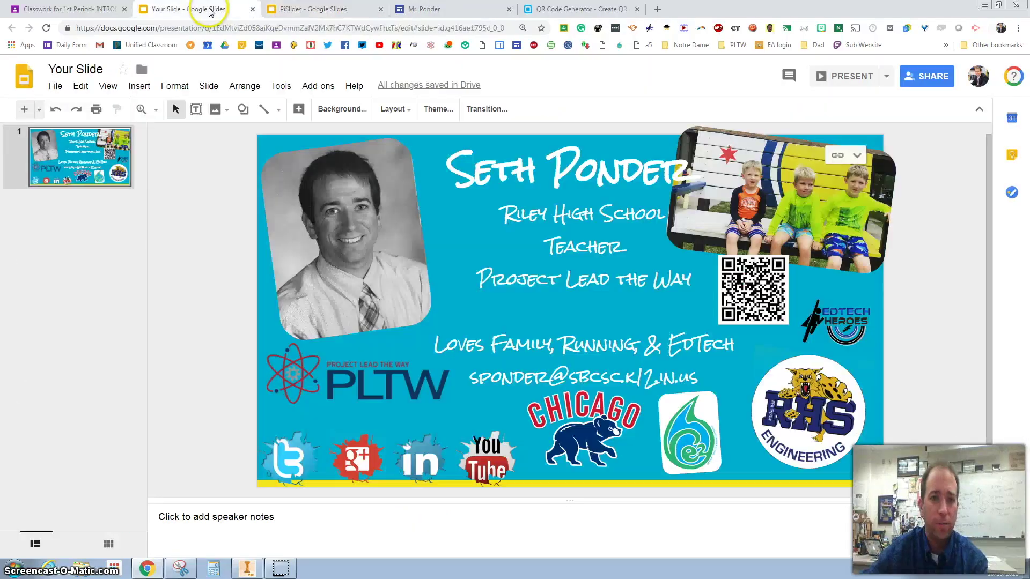
pyautogui.click(83, 15)
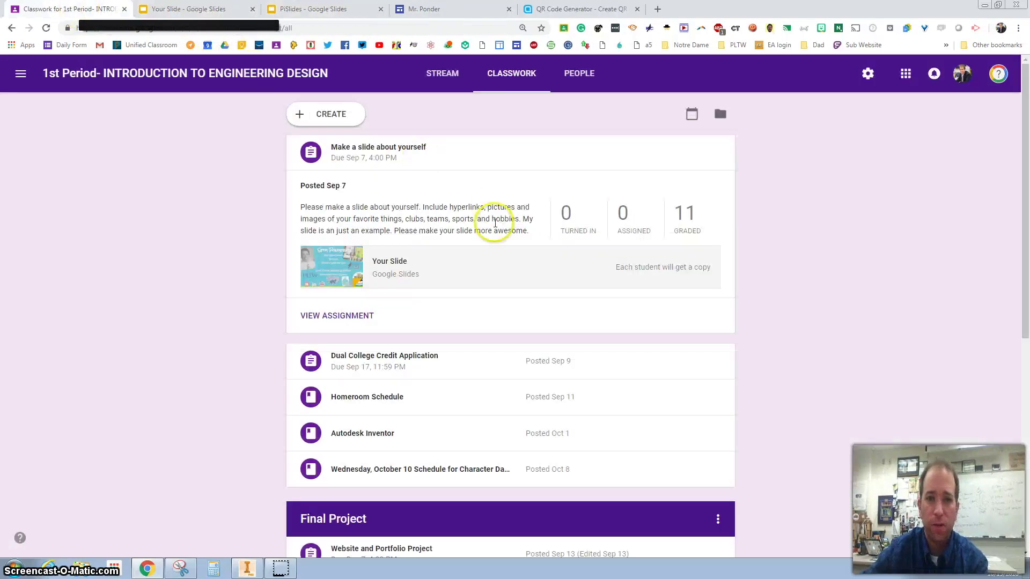